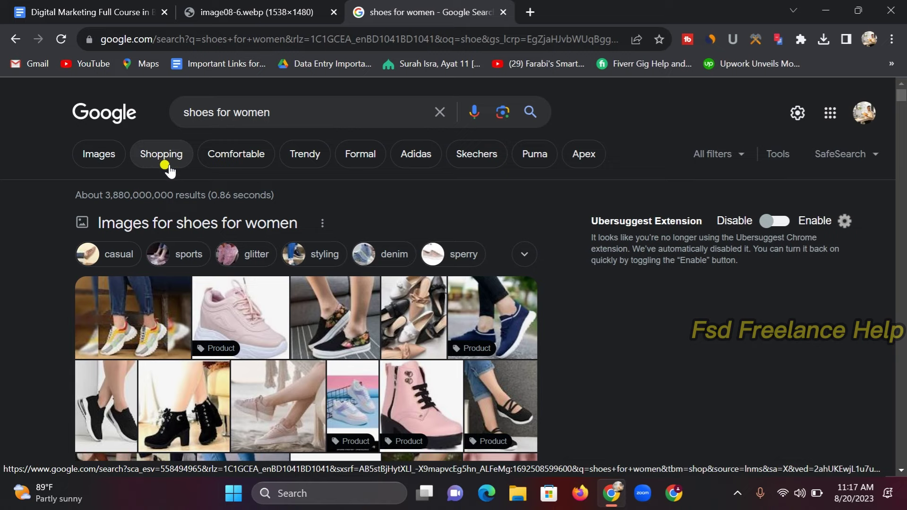
Open Google Ads in a new browser tab, sign in, and go through the manager account to the Jhon's Furniture account
click(98, 10)
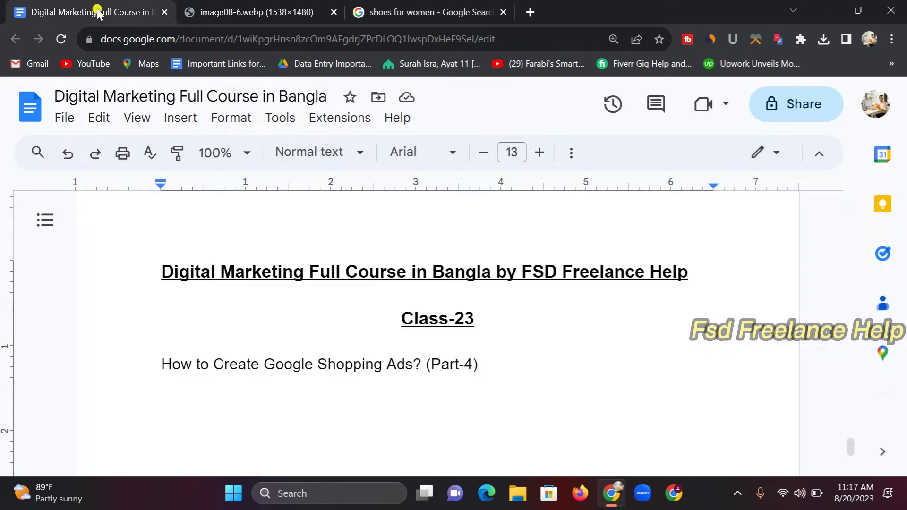
click(529, 13)
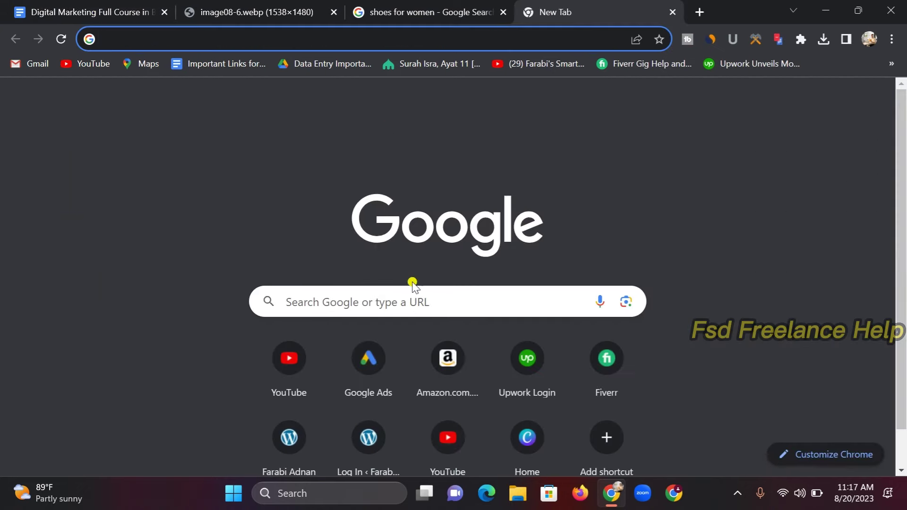
click(364, 333)
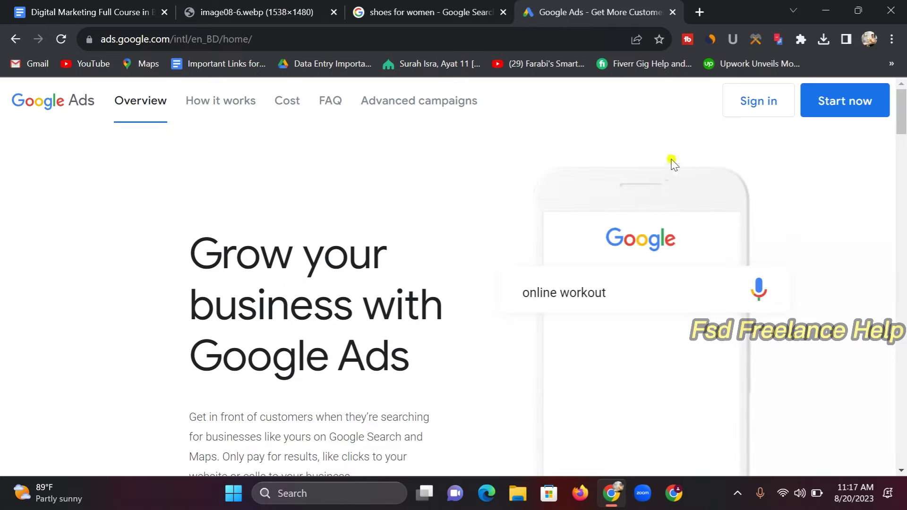
click(757, 108)
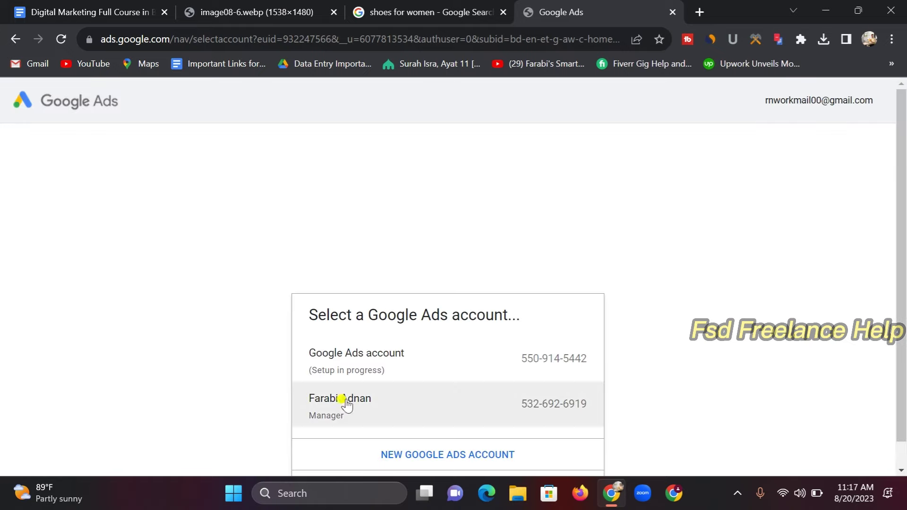
click(337, 410)
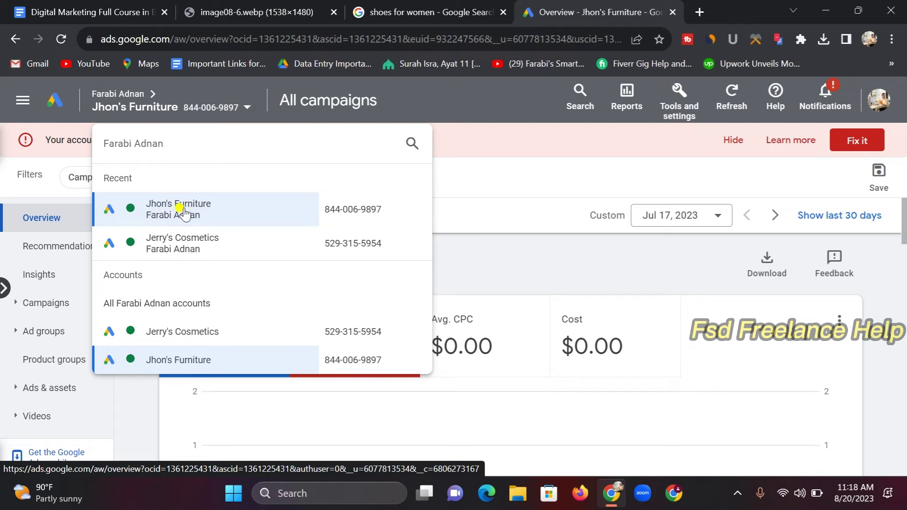
click(180, 212)
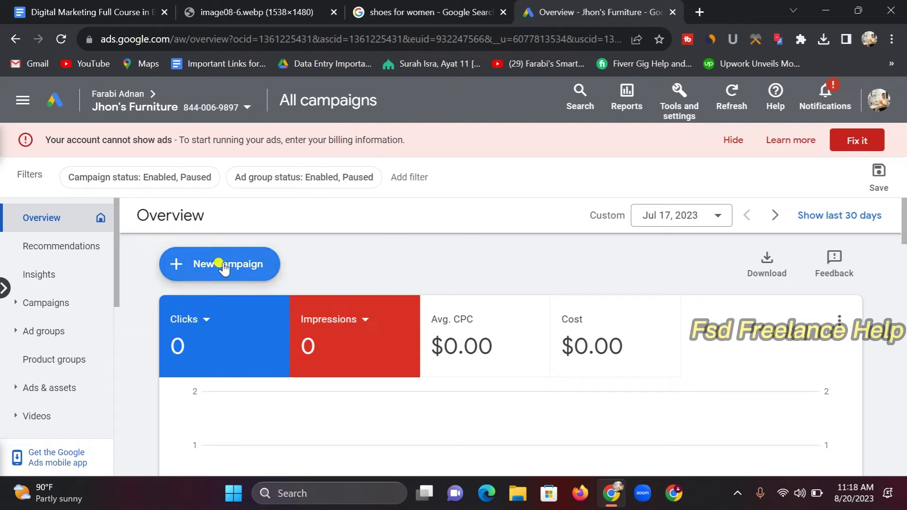
Start a new campaign with the Sales objective and continue with the Add to cart conversion goal
click(179, 272)
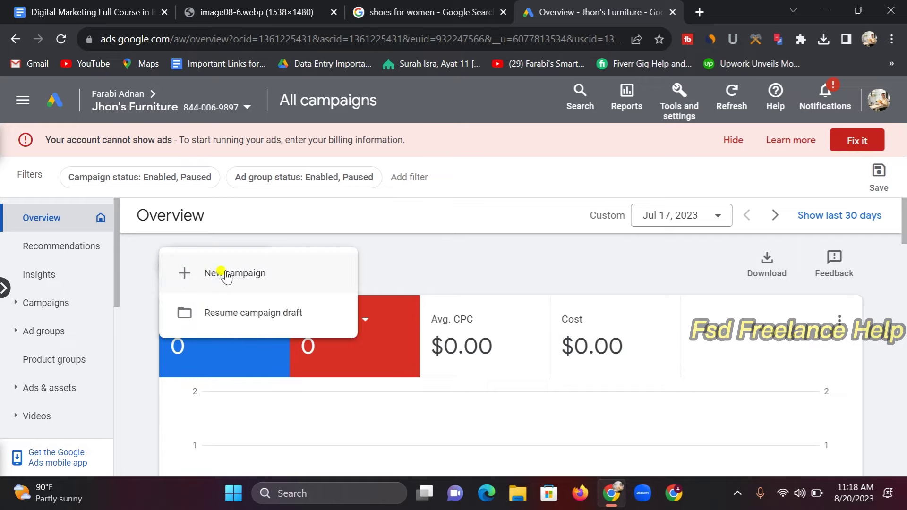
click(225, 274)
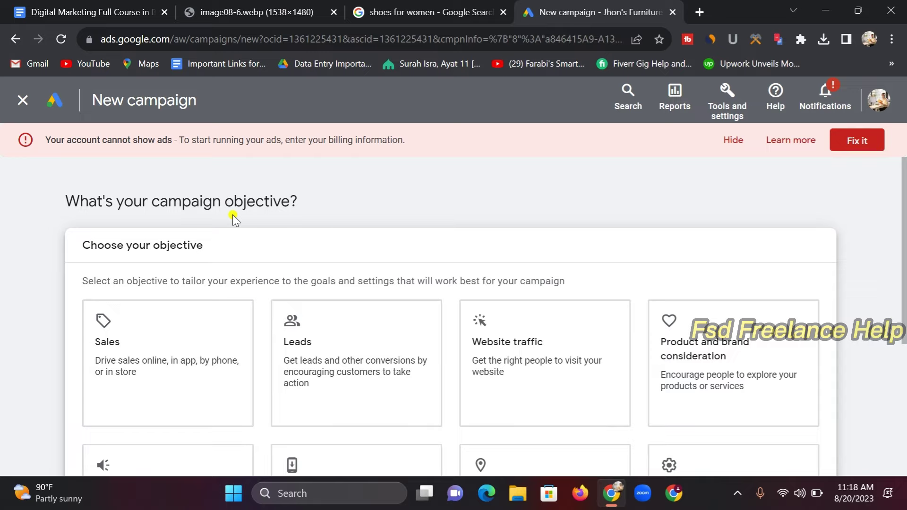
click(155, 330)
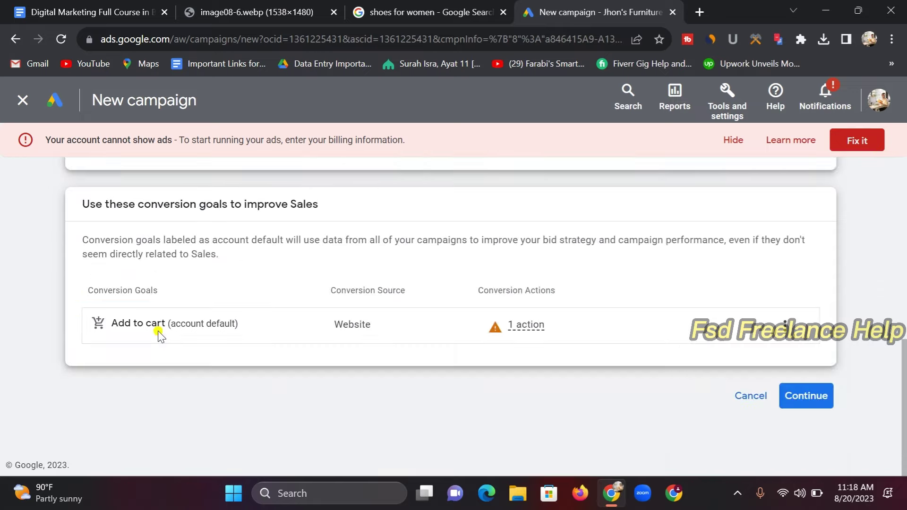
click(798, 401)
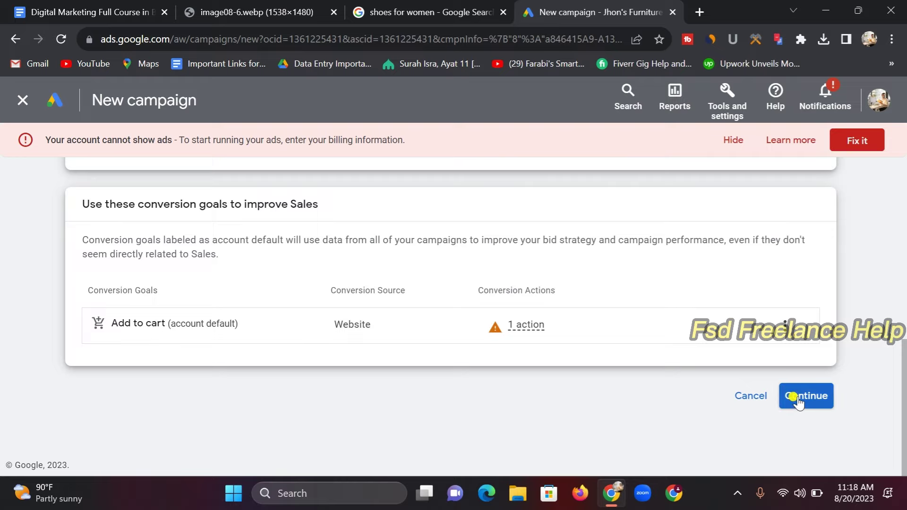
drag(78, 204, 711, 332)
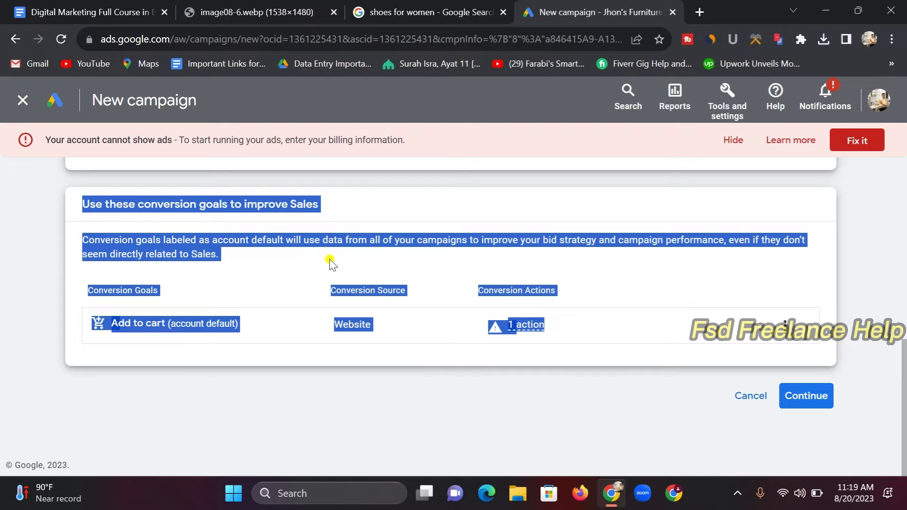
click(803, 396)
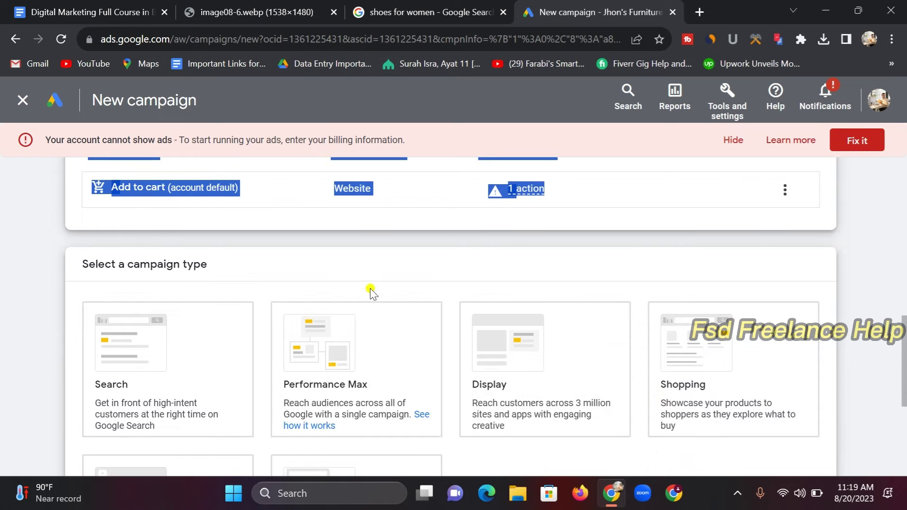
Choose the Shopping campaign type with the Organic Store merchant account and continue with the Standard Shopping campaign subtype
scroll(628, 314, down, 2)
click(695, 302)
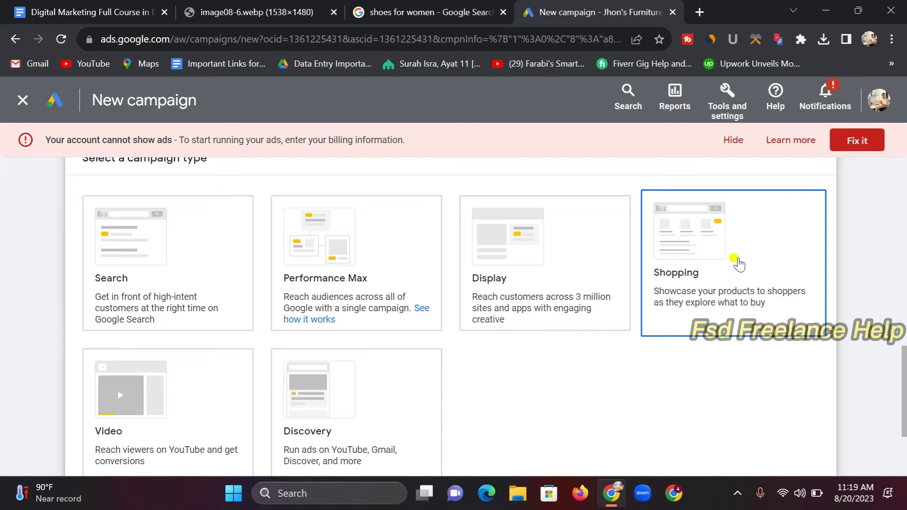
scroll(740, 264, down, 5)
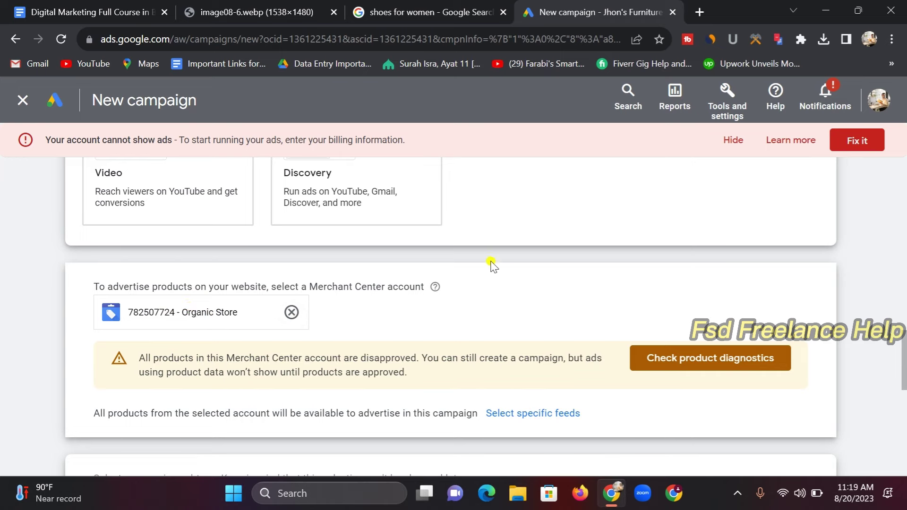
scroll(490, 279, down, 4)
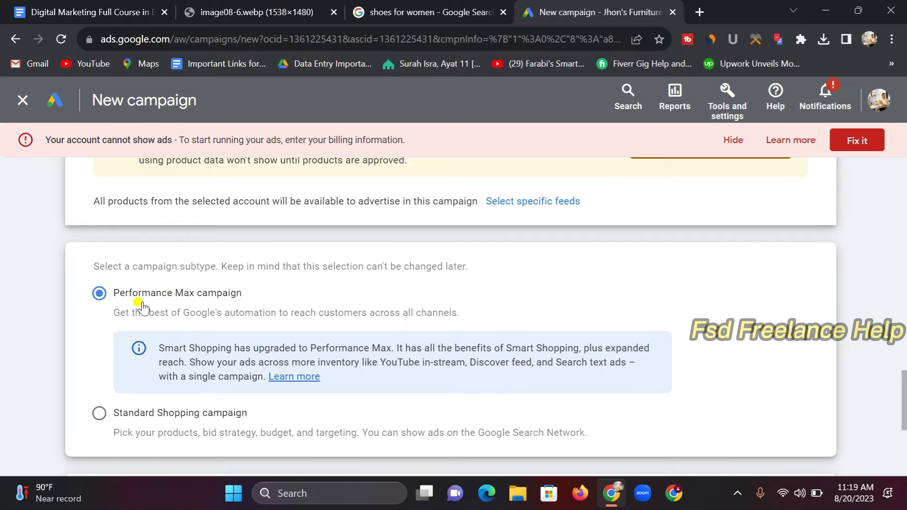
click(97, 414)
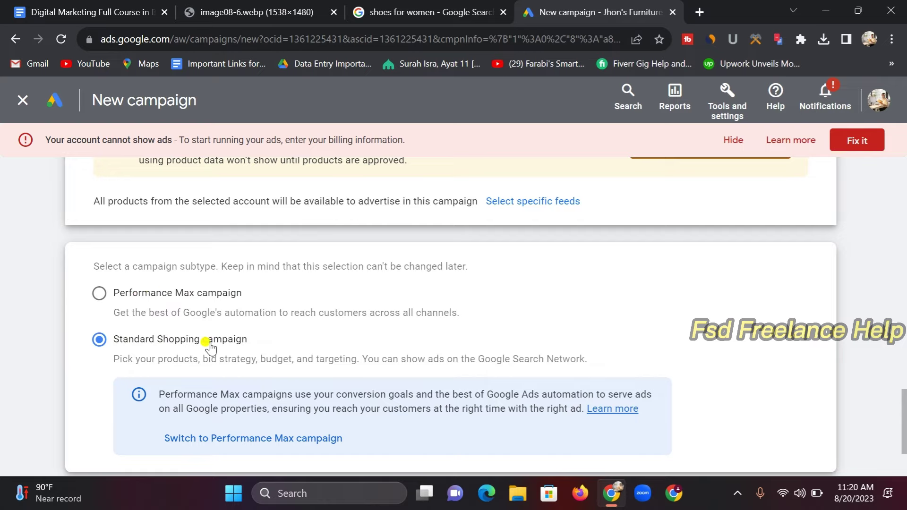
scroll(416, 330, down, 3)
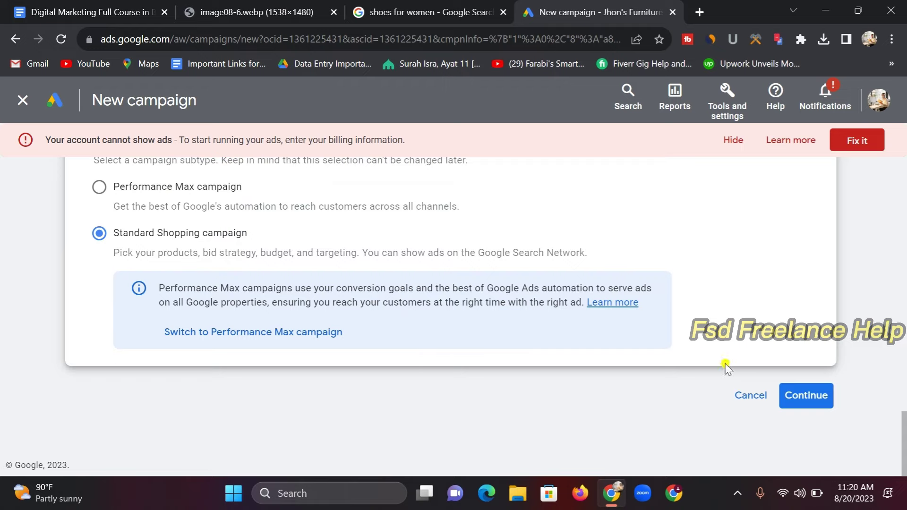
click(806, 397)
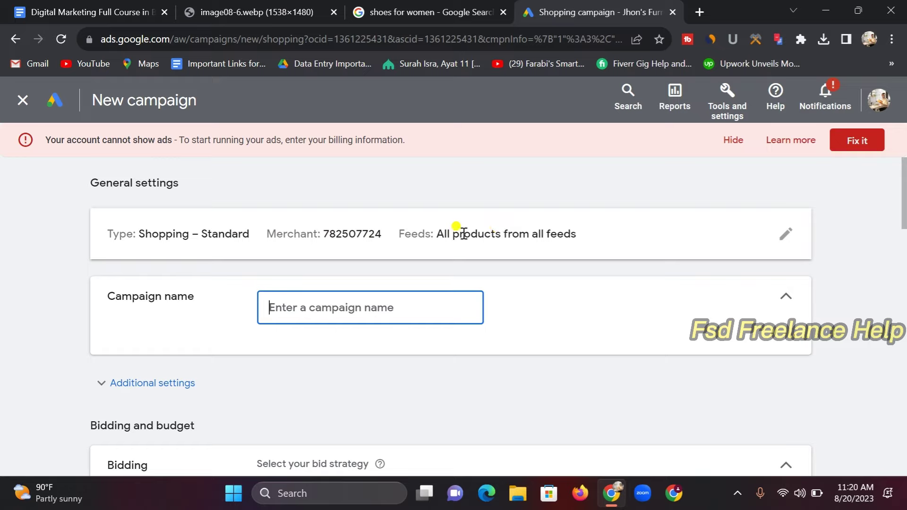
Stay in the campaign setup and name the campaign Shopping
click(786, 237)
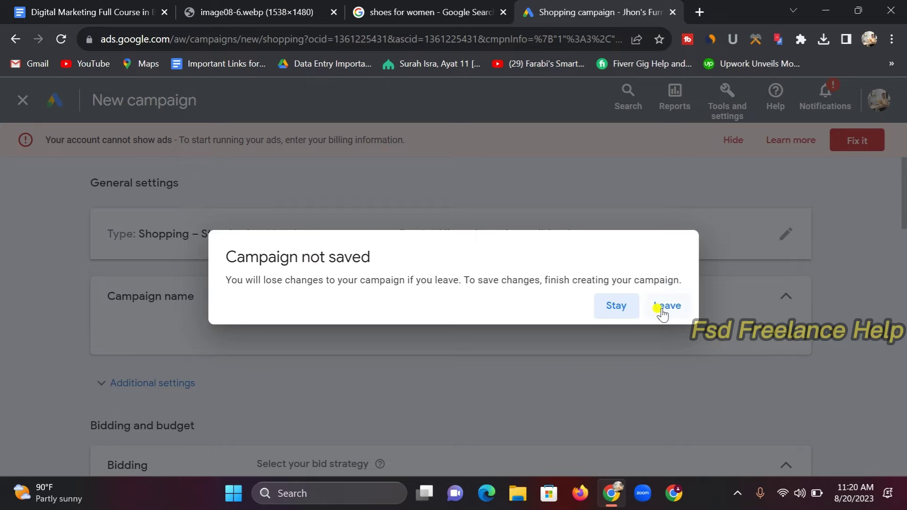
click(616, 307)
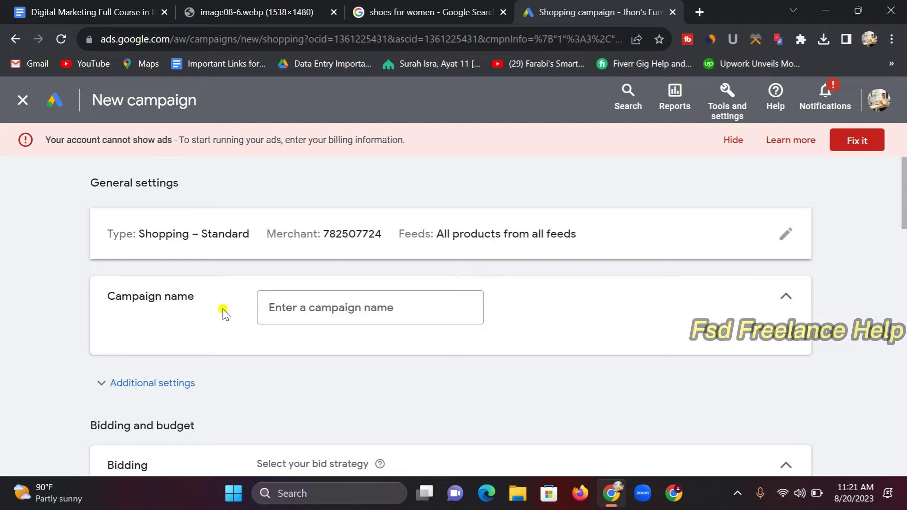
click(321, 310)
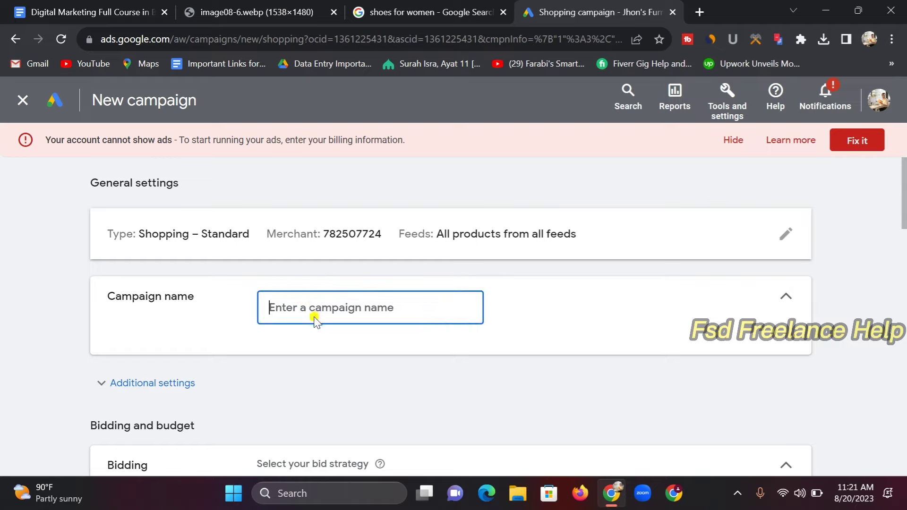
text(Shopping)
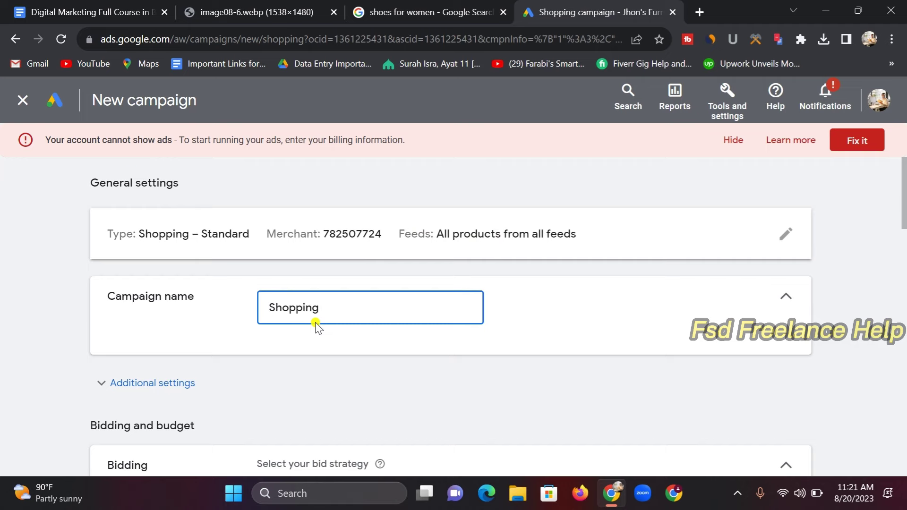
Review the bid strategies available for the campaign, leaving Manual CPC selected
scroll(316, 326, down, 4)
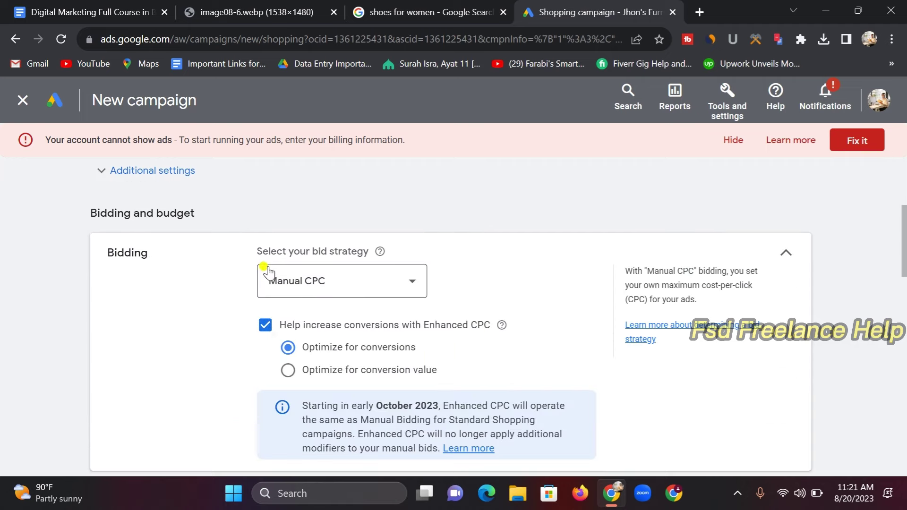
scroll(333, 283, up, 2)
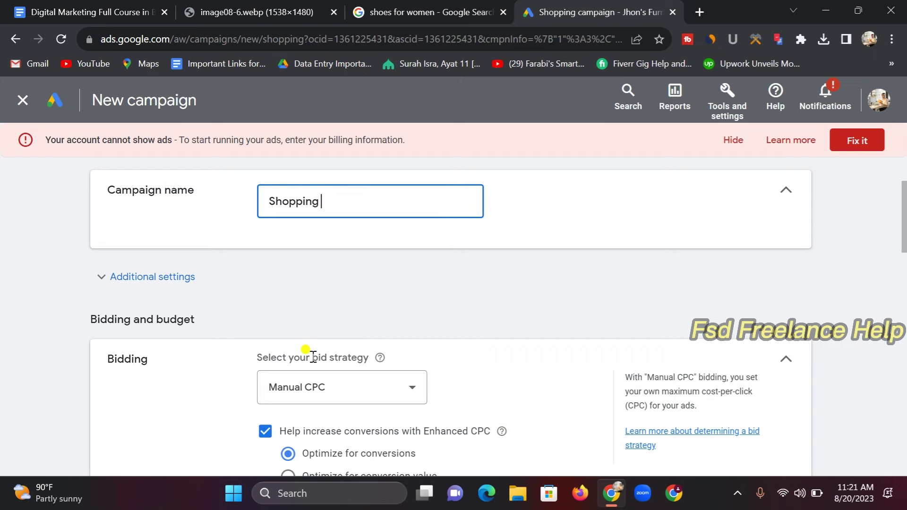
scroll(305, 348, down, 2)
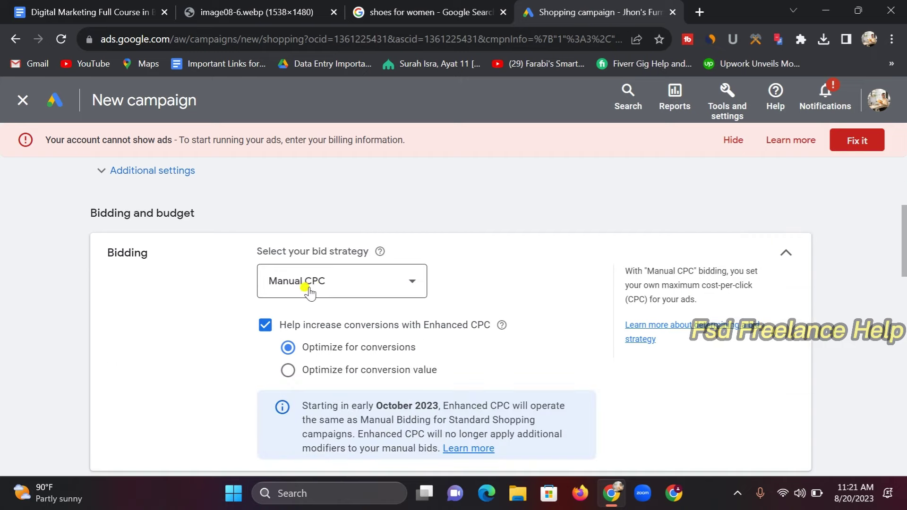
click(408, 284)
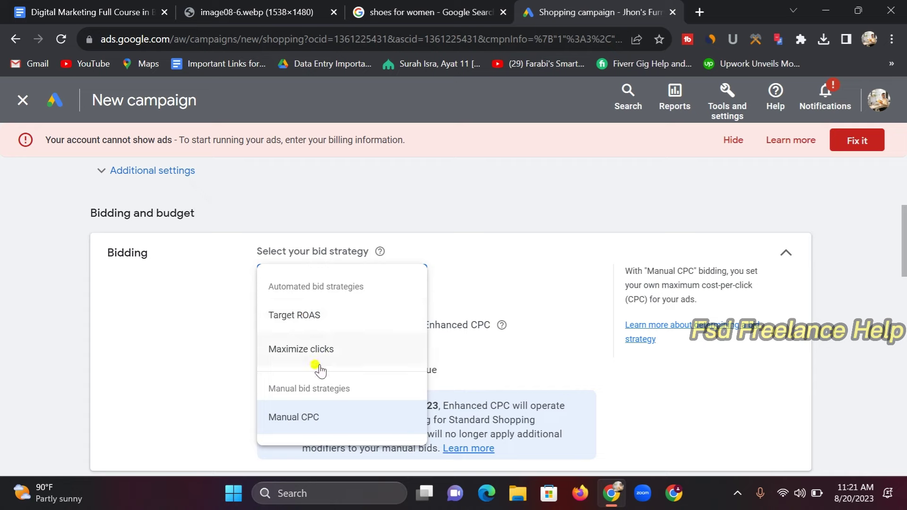
click(519, 294)
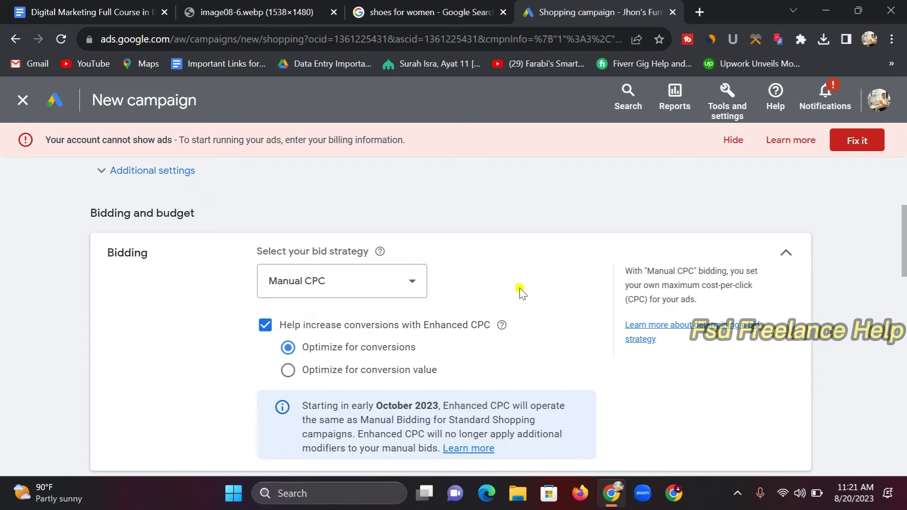
Set the campaign's average daily budget to $20
scroll(519, 294, down, 2)
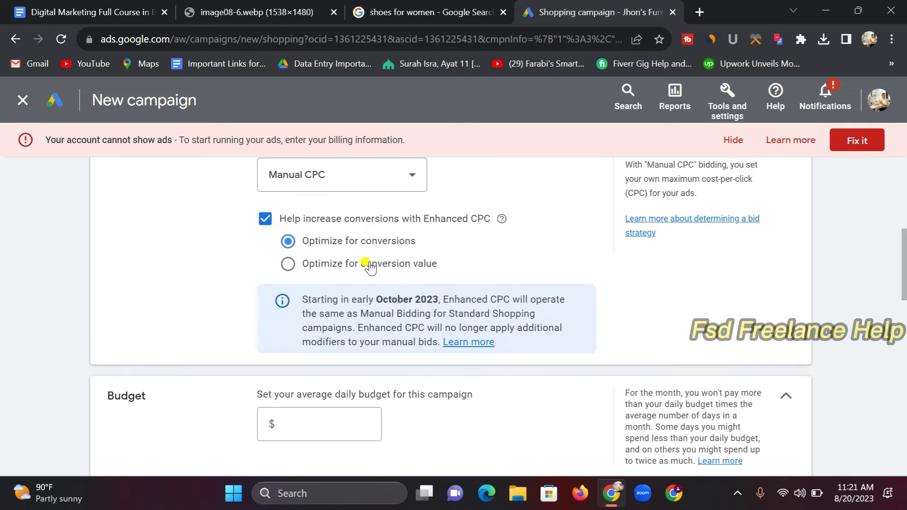
scroll(403, 272, down, 2)
scroll(402, 272, down, 2)
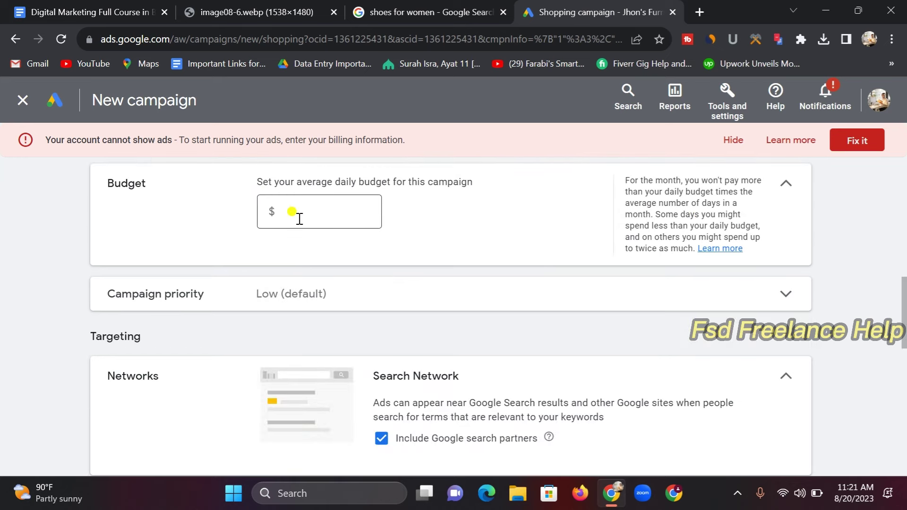
click(300, 218)
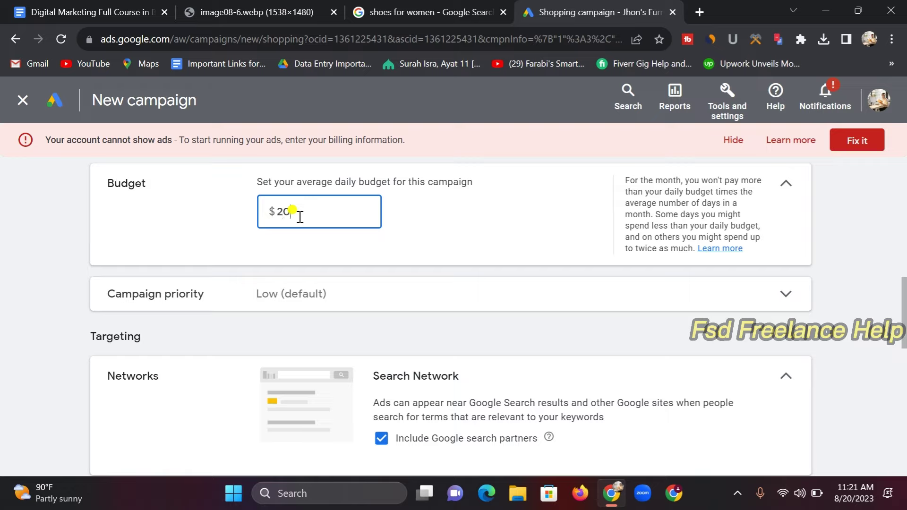
click(450, 227)
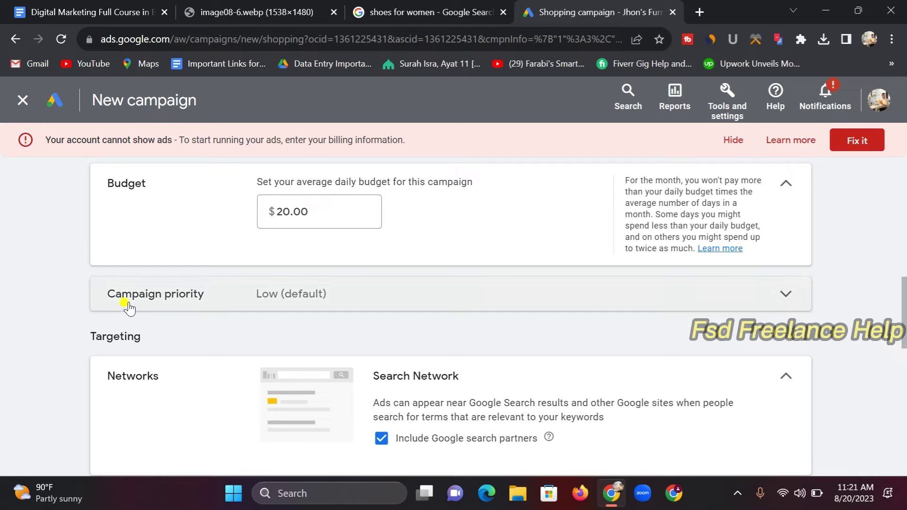
Review the campaign priority options and select Low (default), recommended for a single Shopping campaign
click(786, 296)
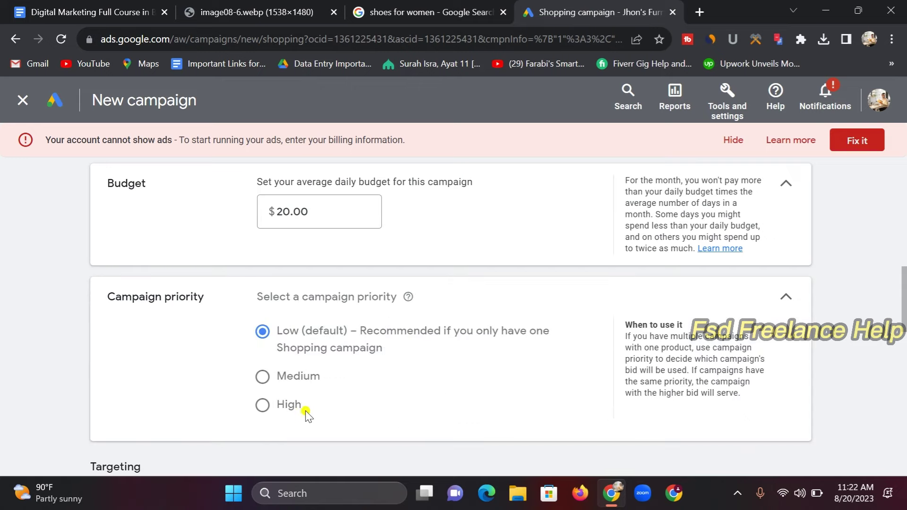
drag(358, 330, 458, 324)
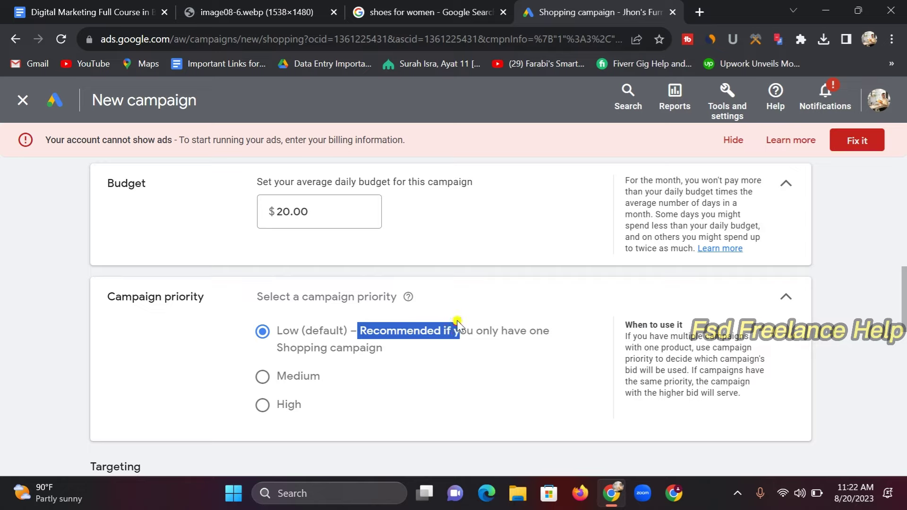
click(263, 333)
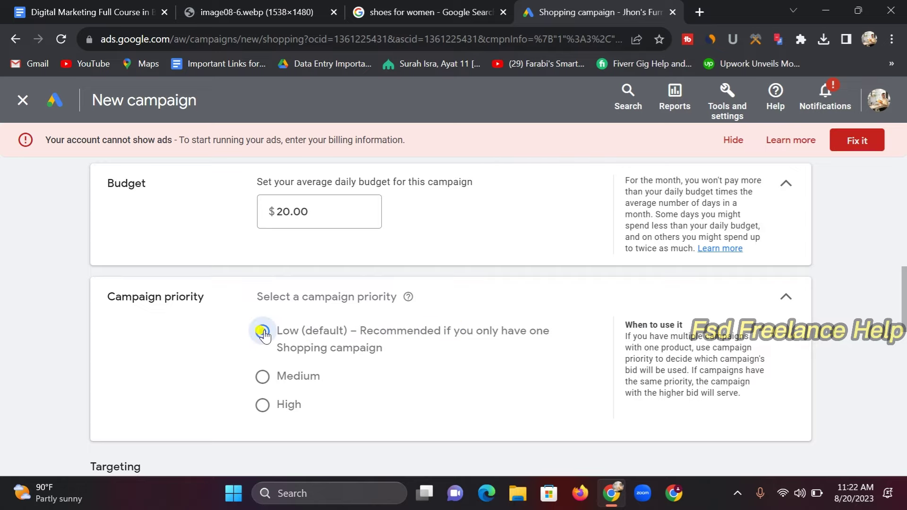
click(786, 297)
scroll(430, 317, down, 2)
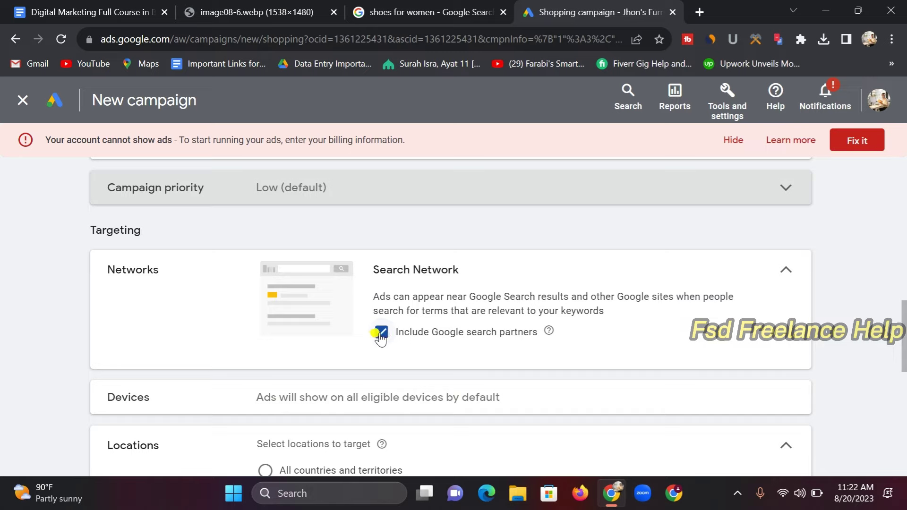
Keep the network and Bangladesh location targeting, and schedule the campaign from Aug 20, 2023 to Aug 30, 2023
scroll(402, 335, down, 2)
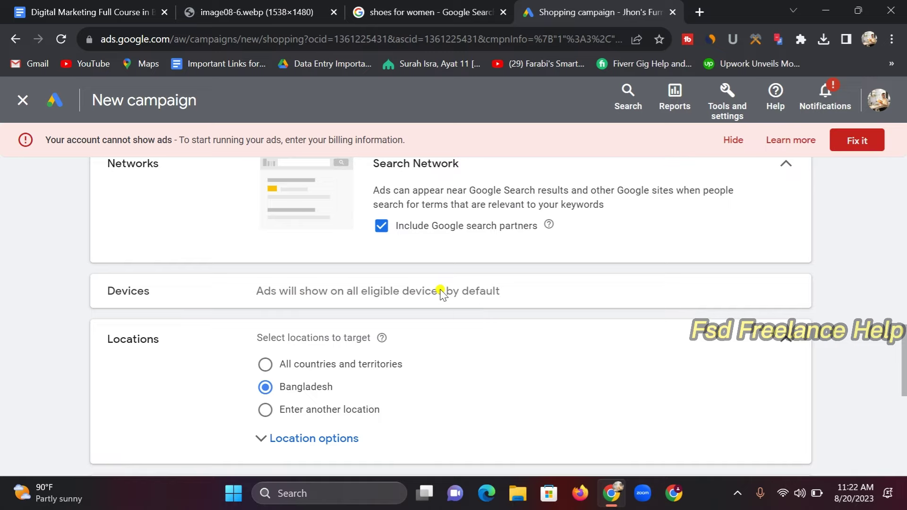
scroll(227, 364, down, 2)
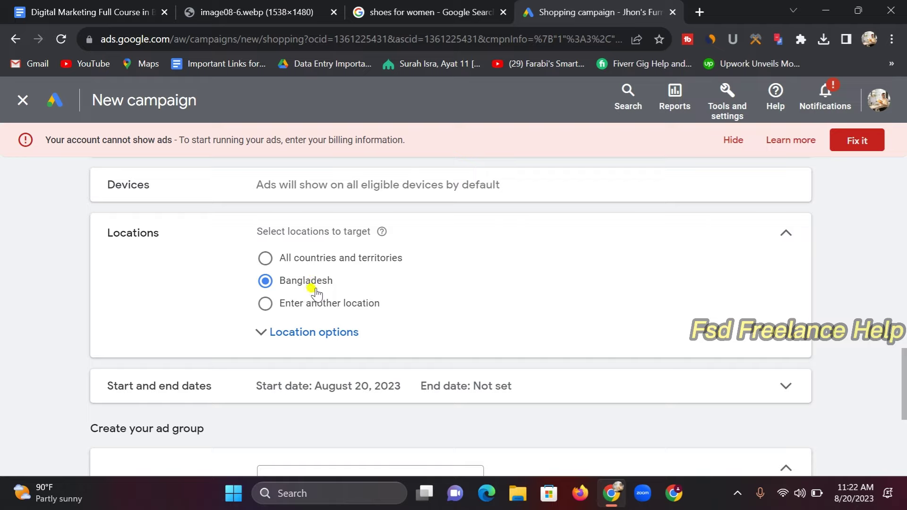
scroll(312, 293, down, 2)
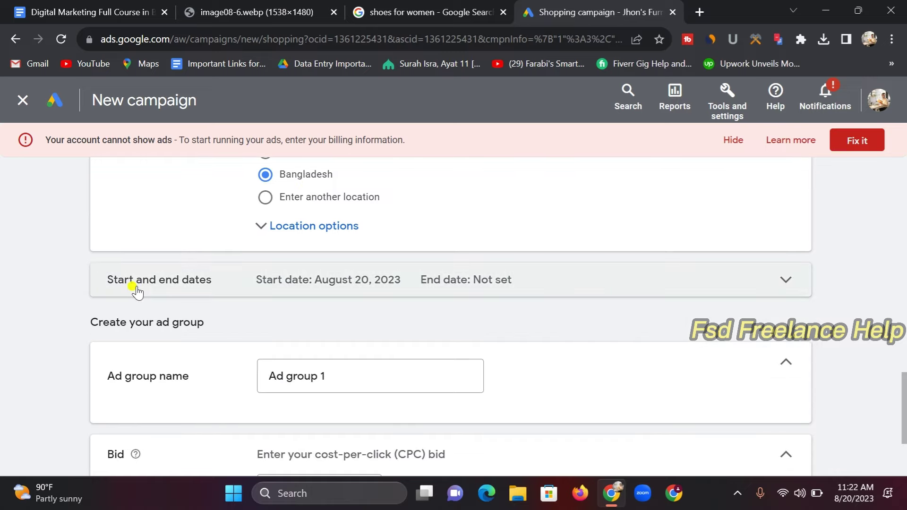
click(781, 282)
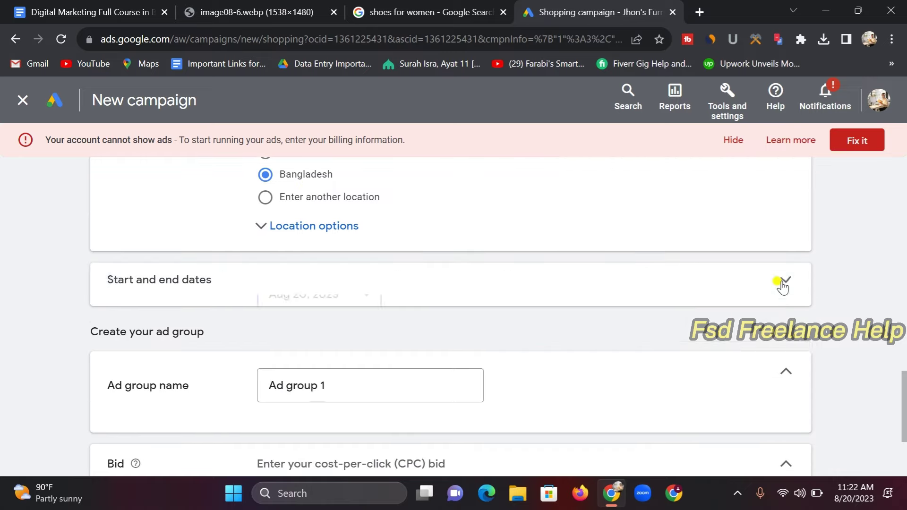
click(364, 312)
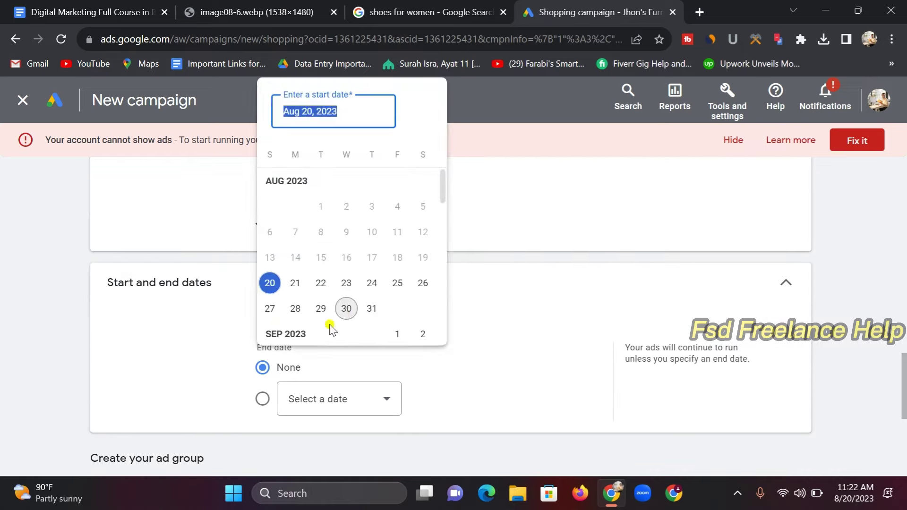
click(276, 289)
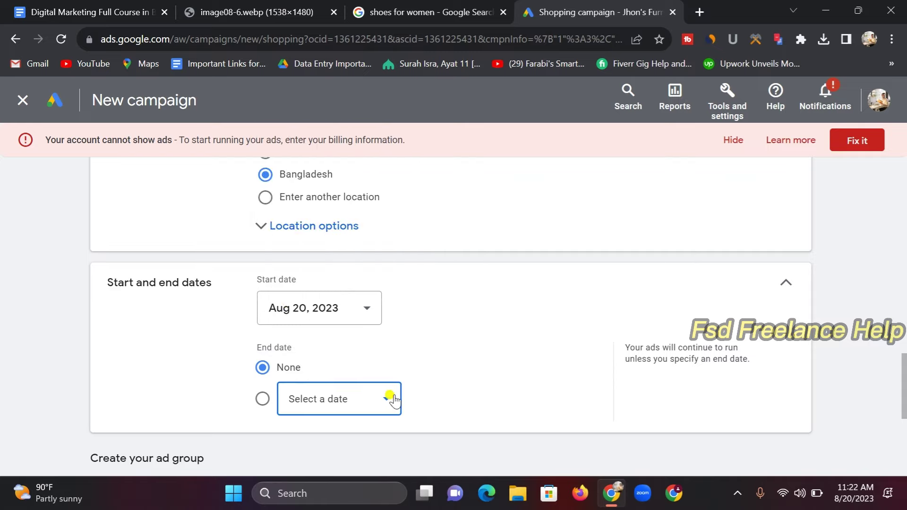
click(391, 399)
click(367, 378)
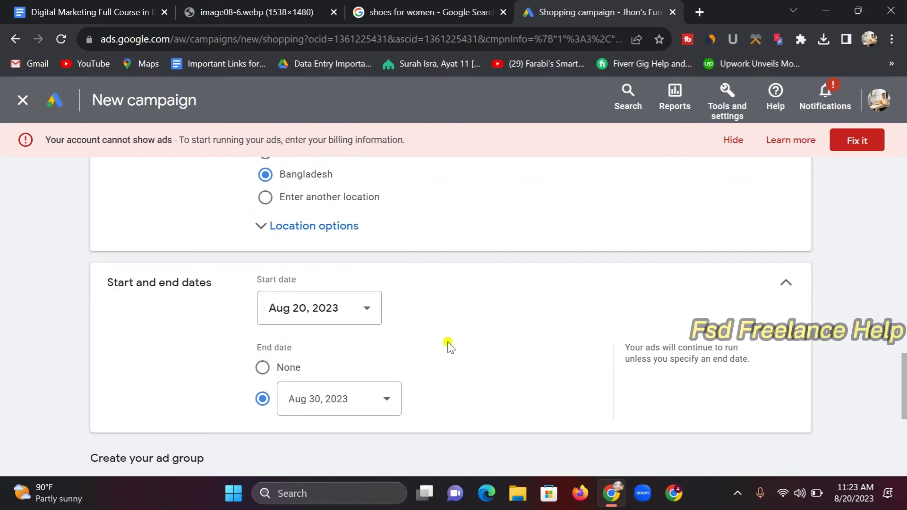
Keep the ad group name Ad group 1 and set its cost-per-click bid to $.40
scroll(448, 344, down, 5)
click(311, 295)
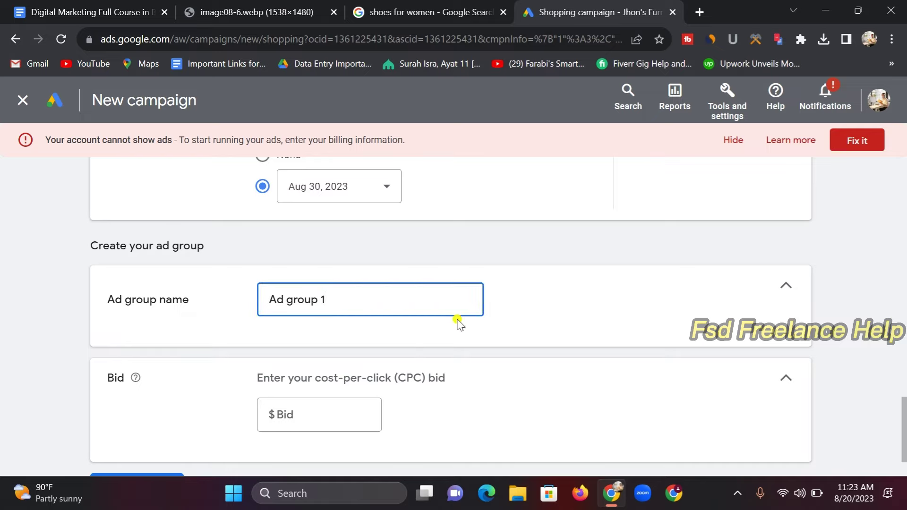
scroll(439, 322, down, 2)
drag(250, 307, 448, 308)
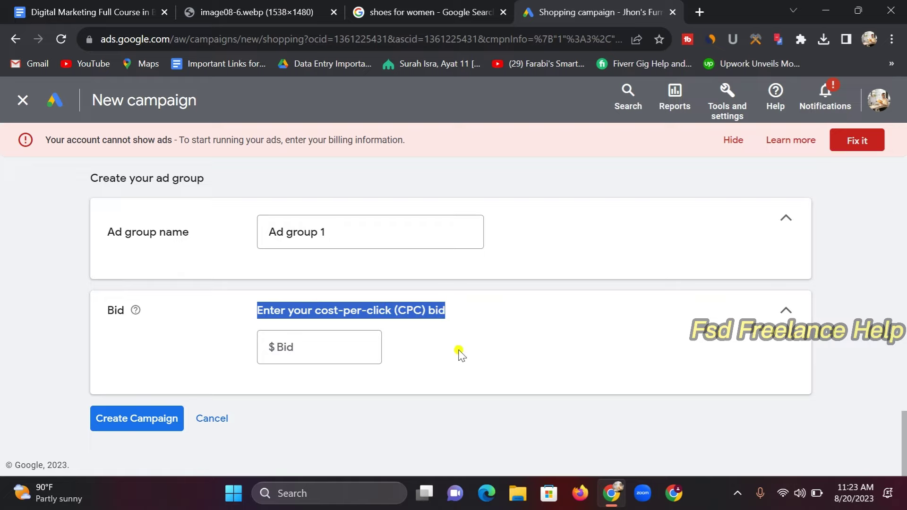
click(437, 350)
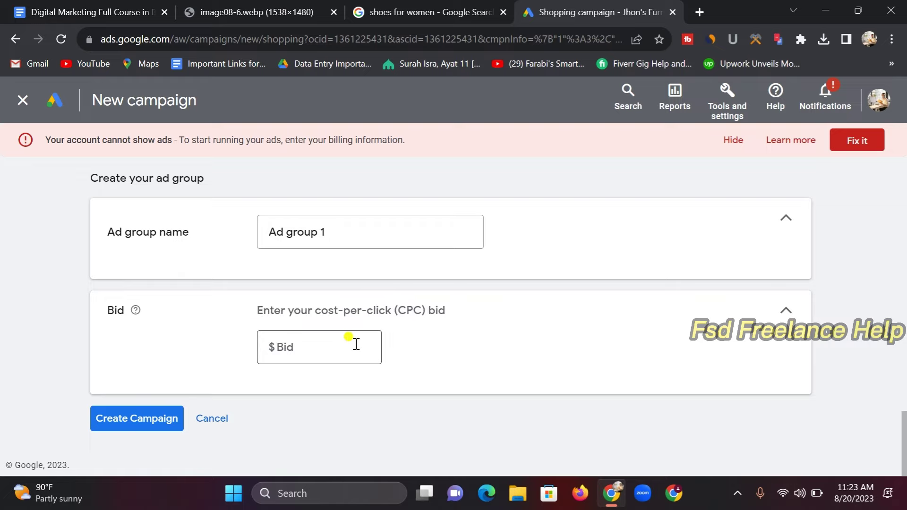
click(356, 344)
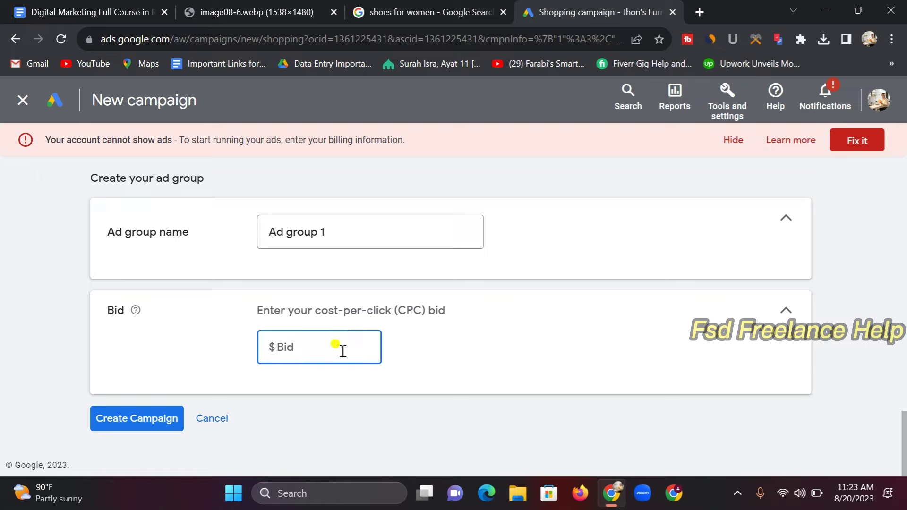
text(.)
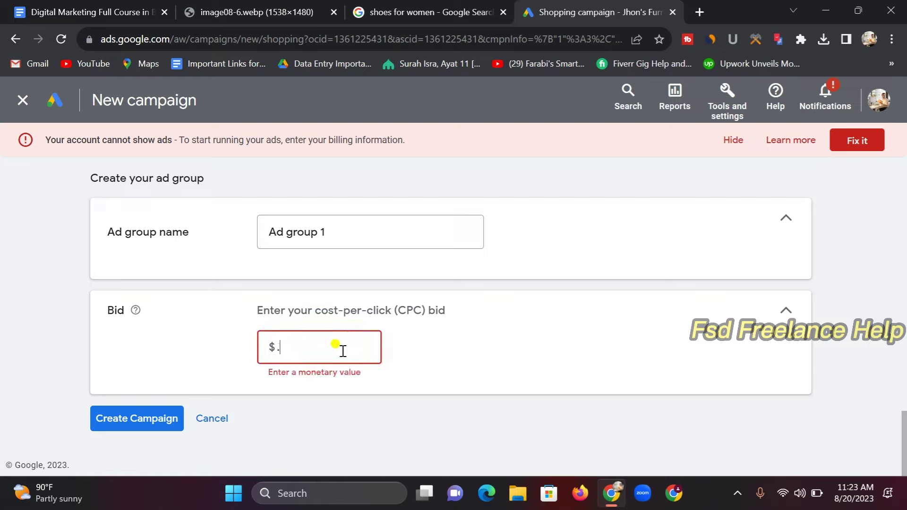
text(4)
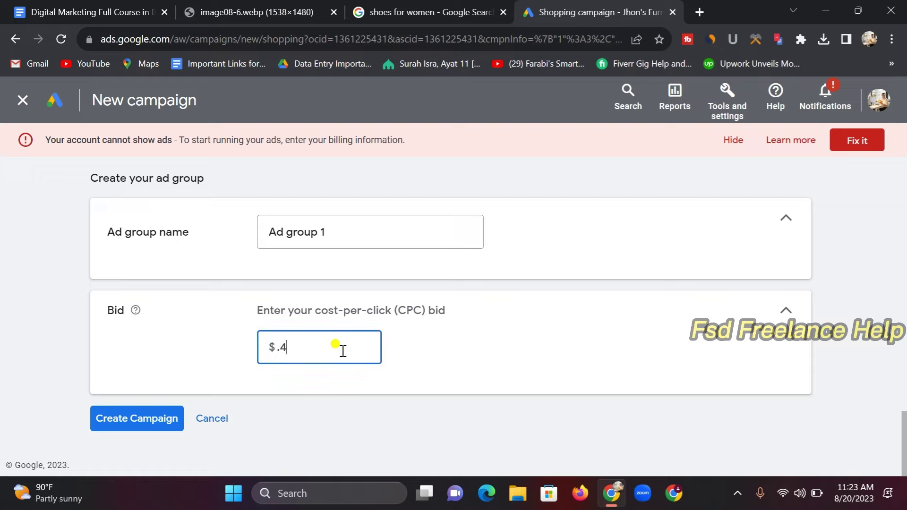
text(0)
click(421, 347)
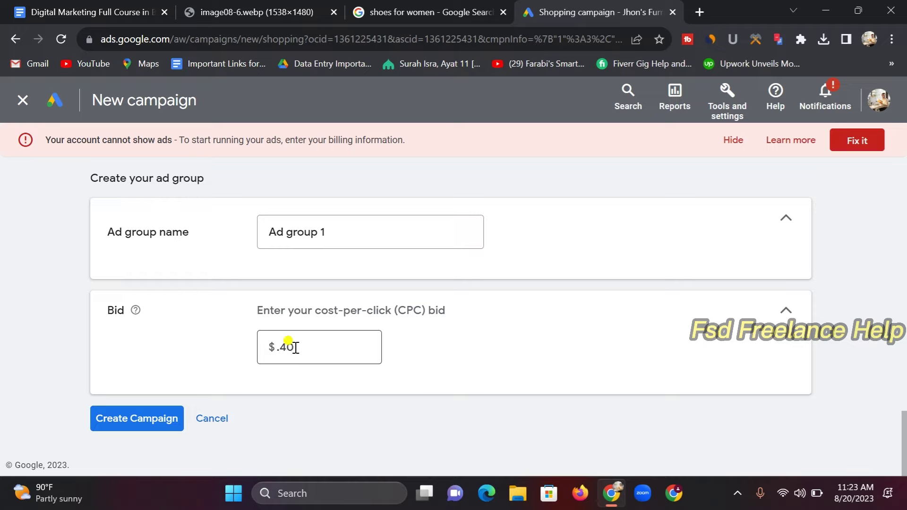
Recheck the bid strategy, create the campaign, and view the product summary of its All products group
scroll(291, 347, up, 20)
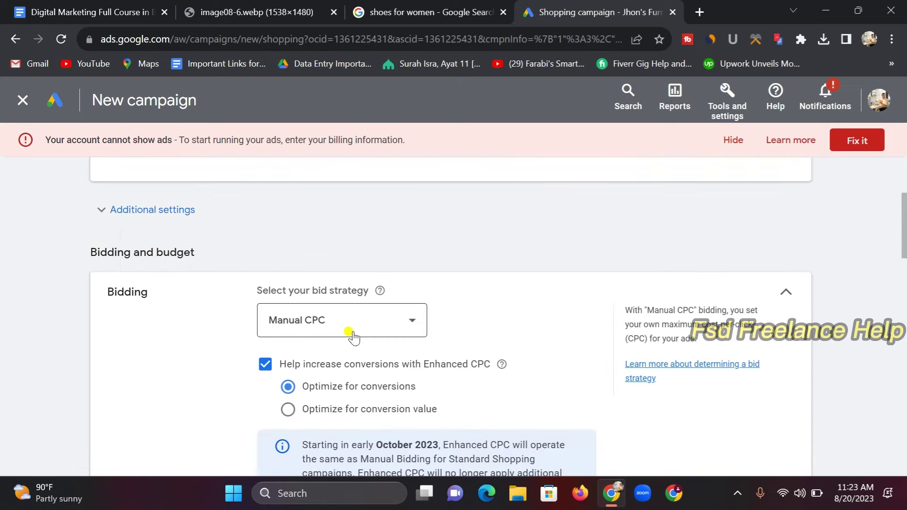
scroll(436, 317, down, 20)
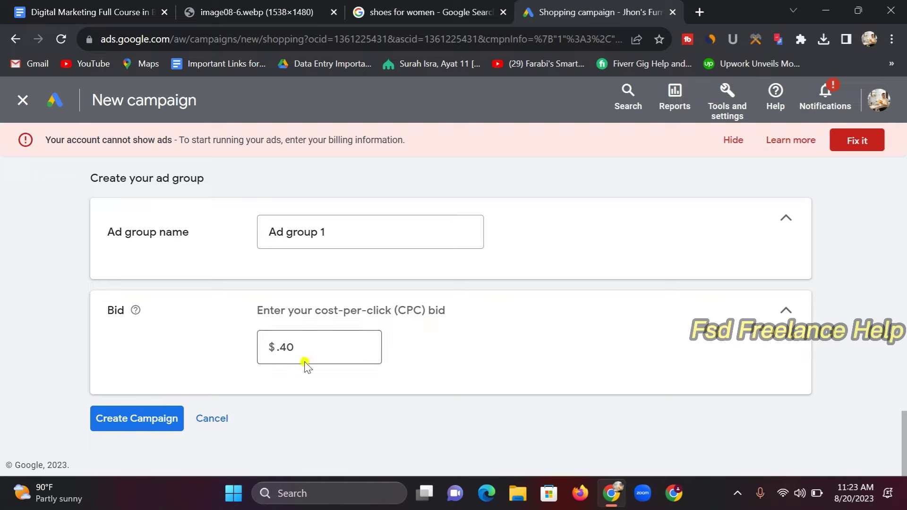
click(135, 419)
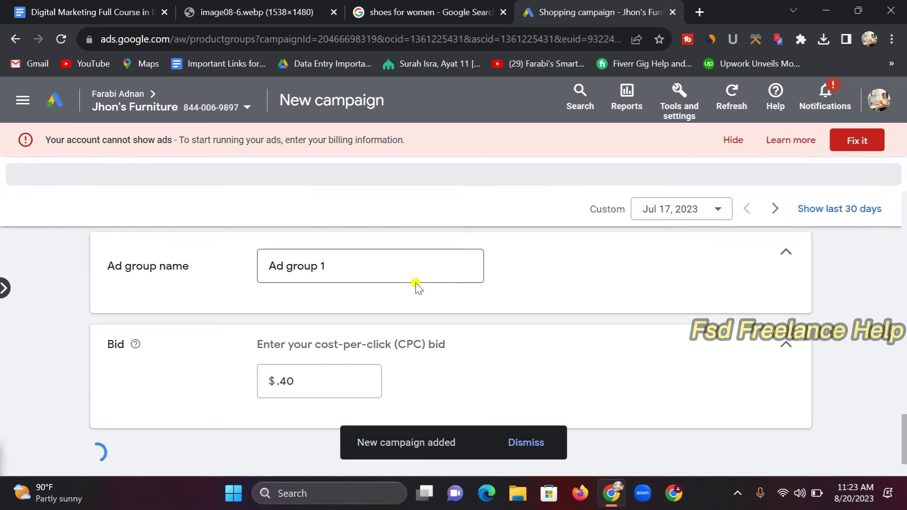
scroll(313, 278, down, 3)
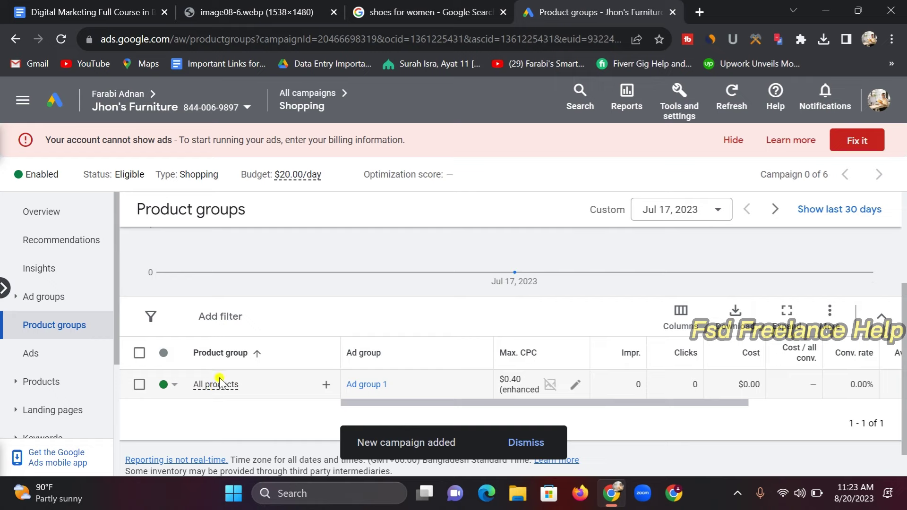
mouse_move(203, 384)
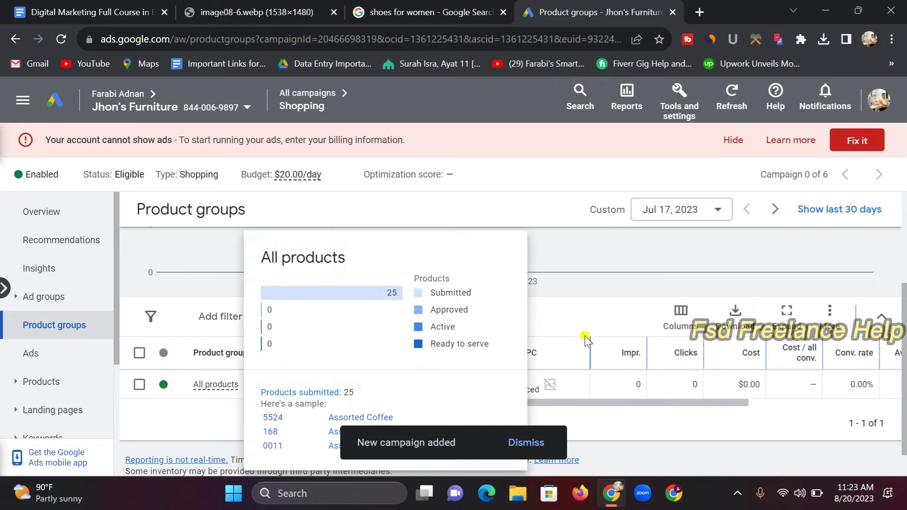